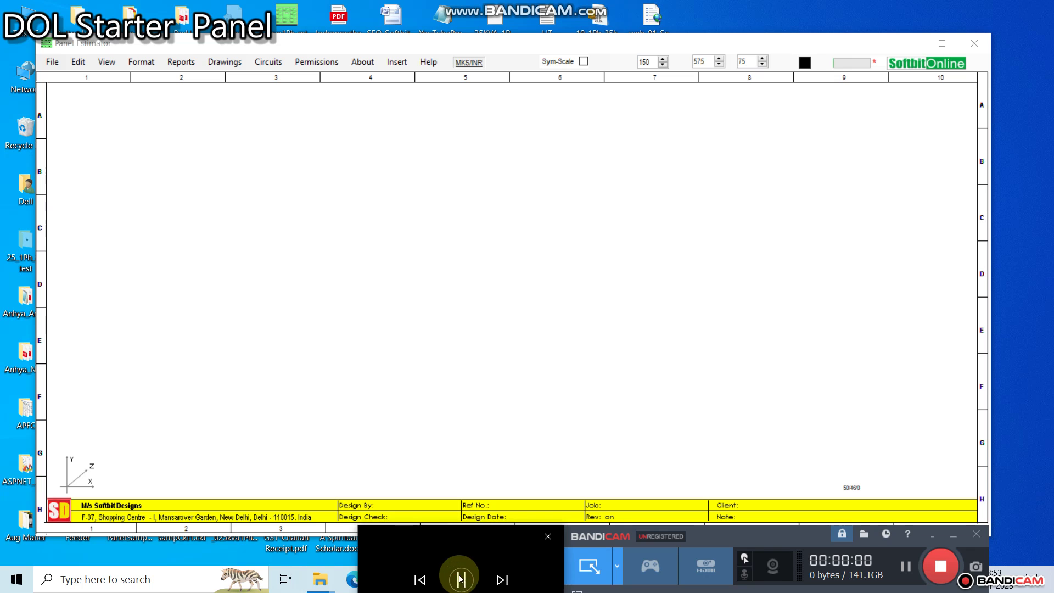
Focus Panel Estimator and start a New Panel Design from File > New
click(52, 67)
click(53, 65)
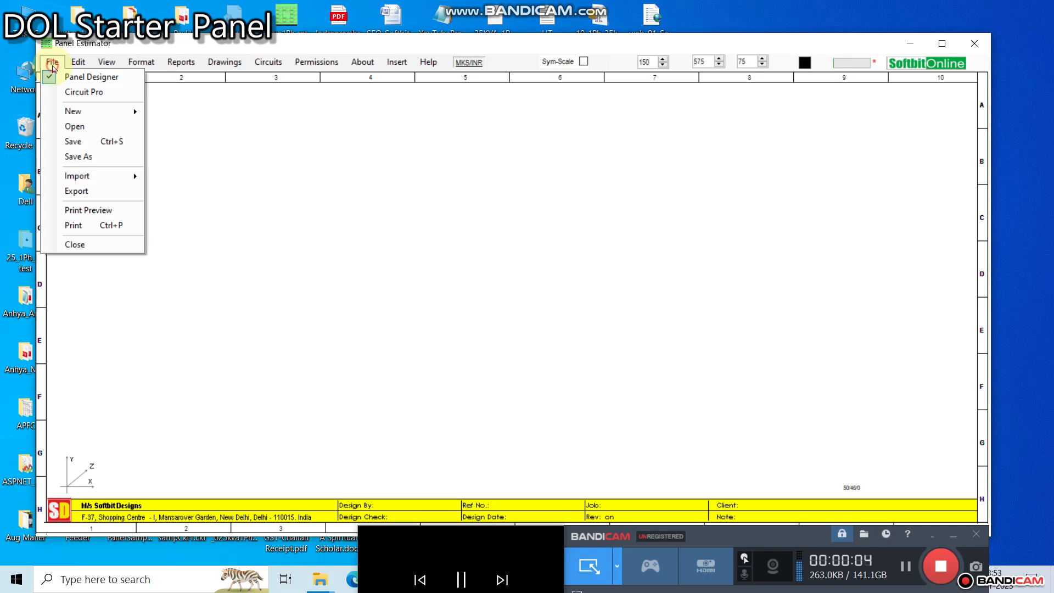
mouse_move(76, 114)
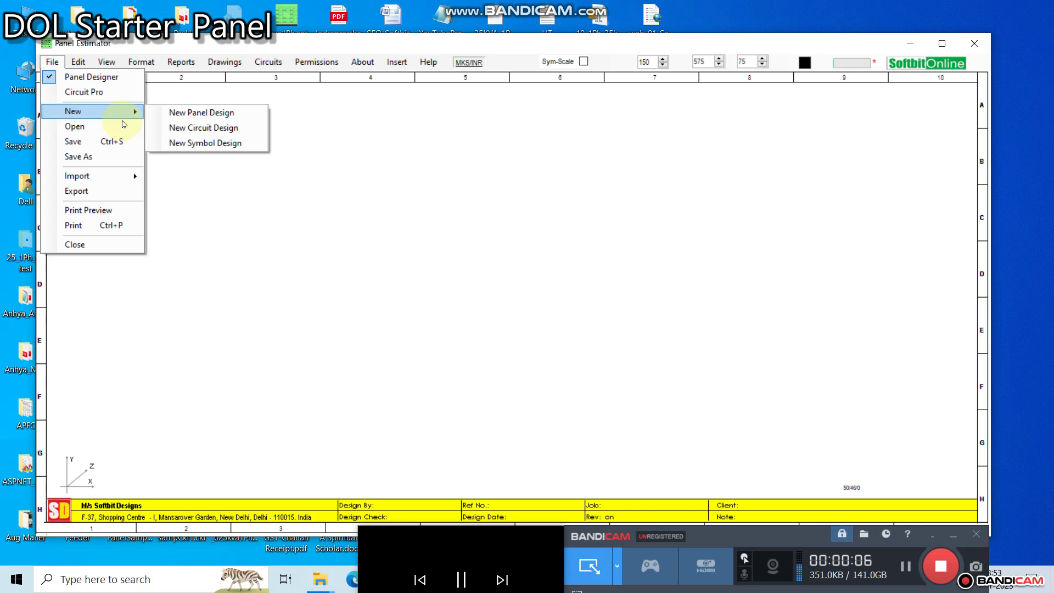
click(172, 115)
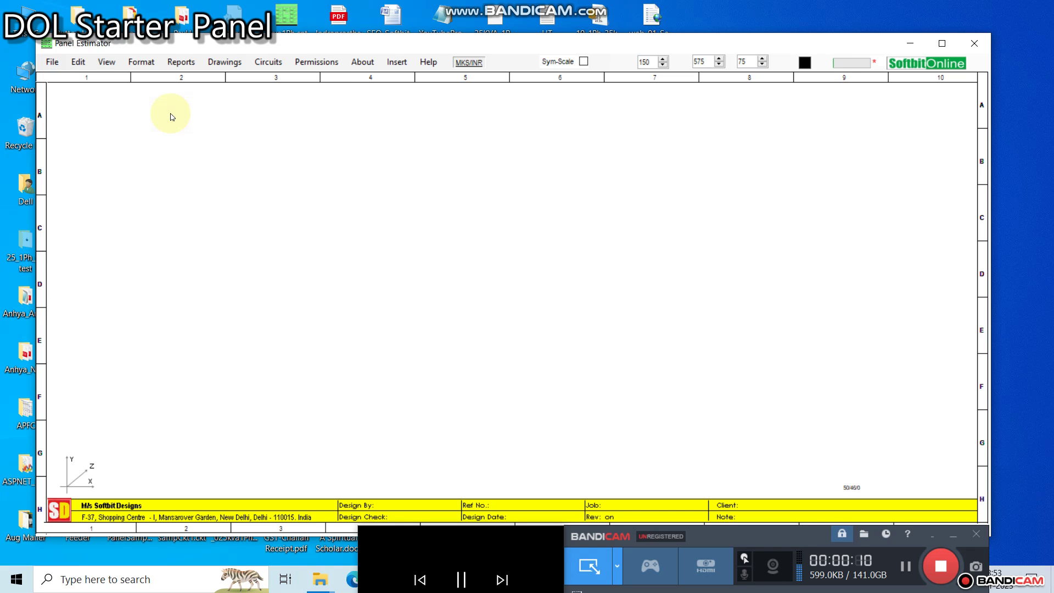
Generate the GA and stack feeders F11-3099, F12-1967, F13-1973 in column one, then advance to column 02
click(174, 362)
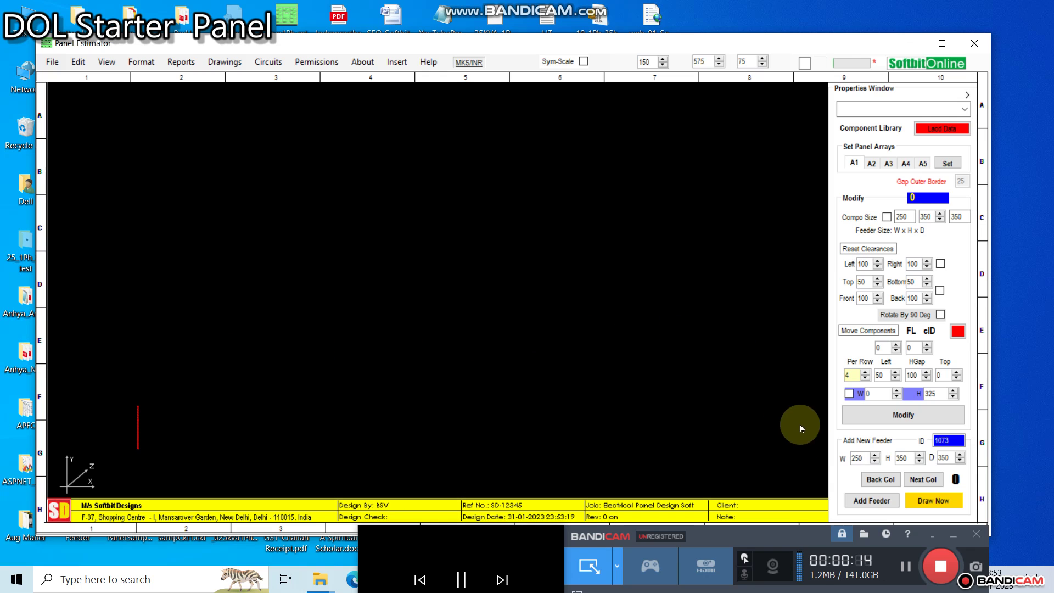
click(881, 503)
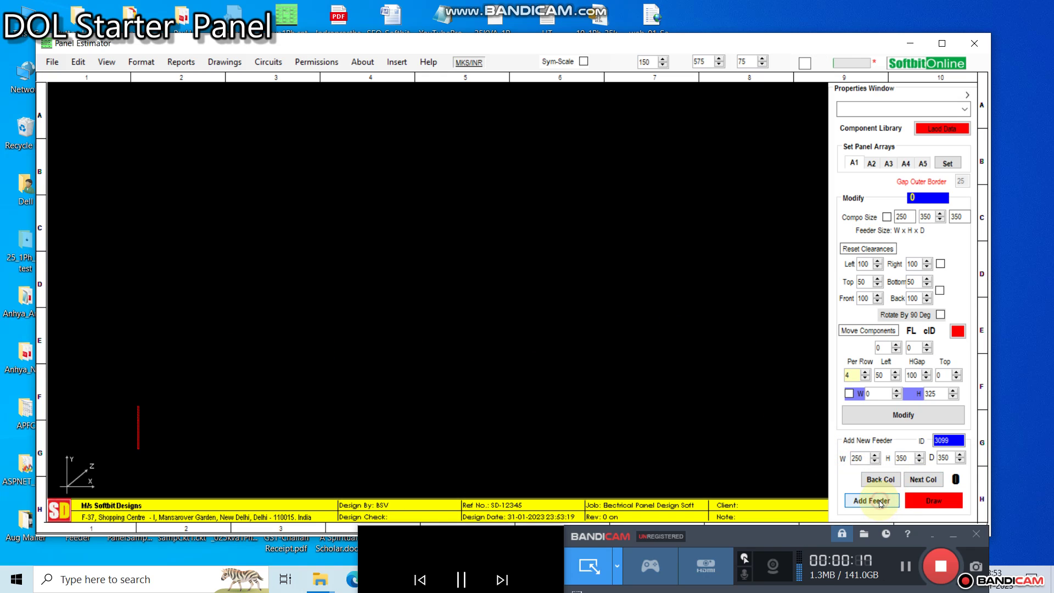
click(921, 500)
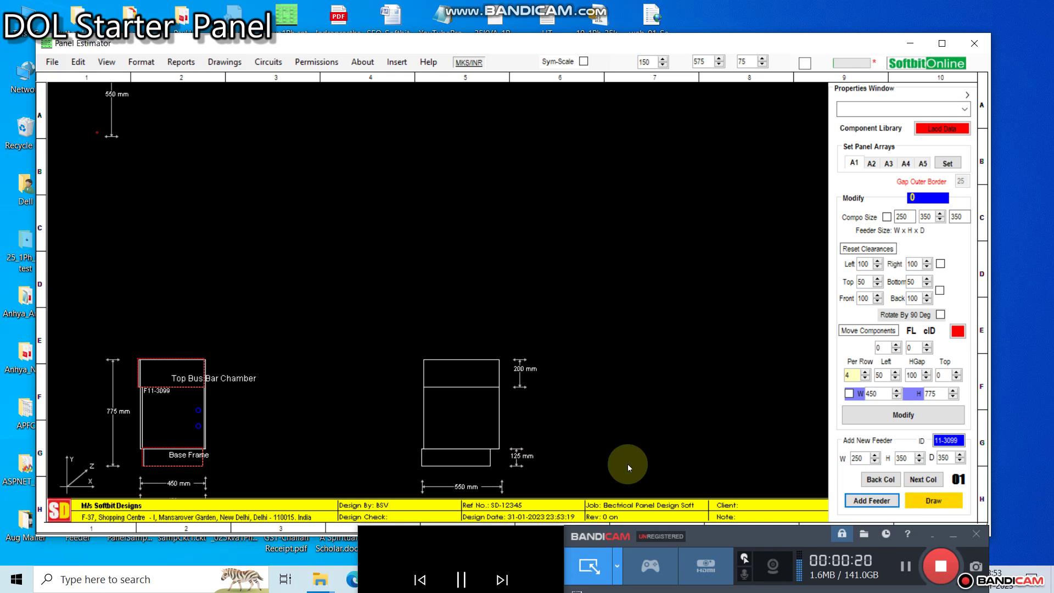
click(875, 501)
click(929, 502)
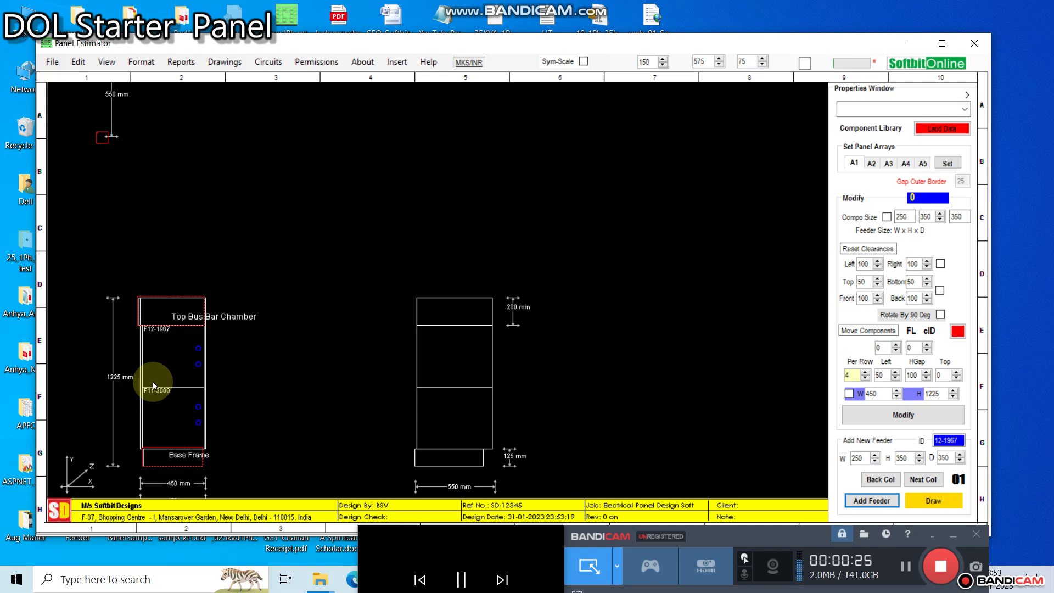
click(885, 501)
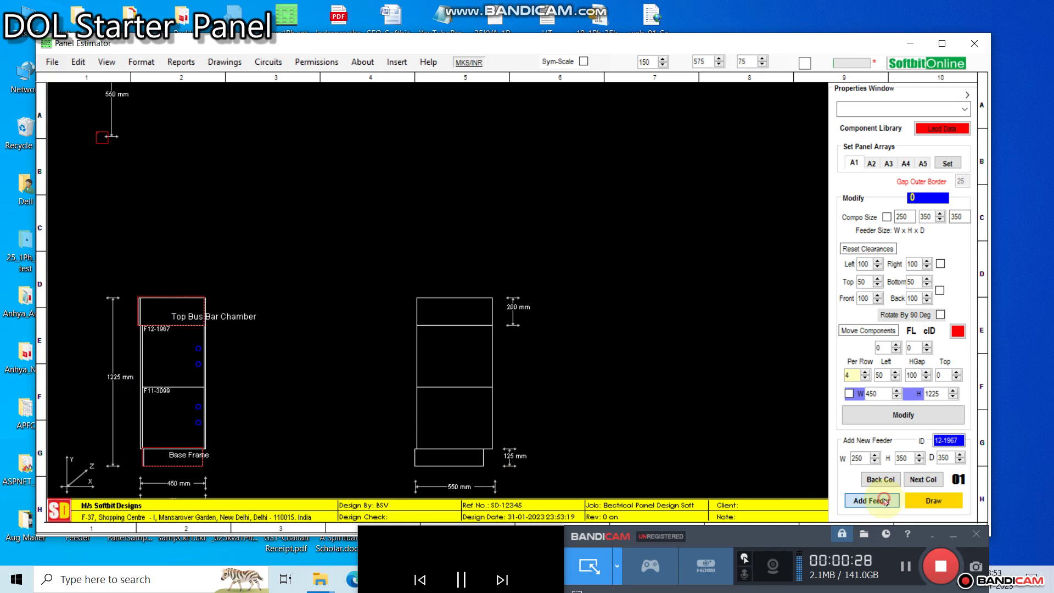
click(927, 500)
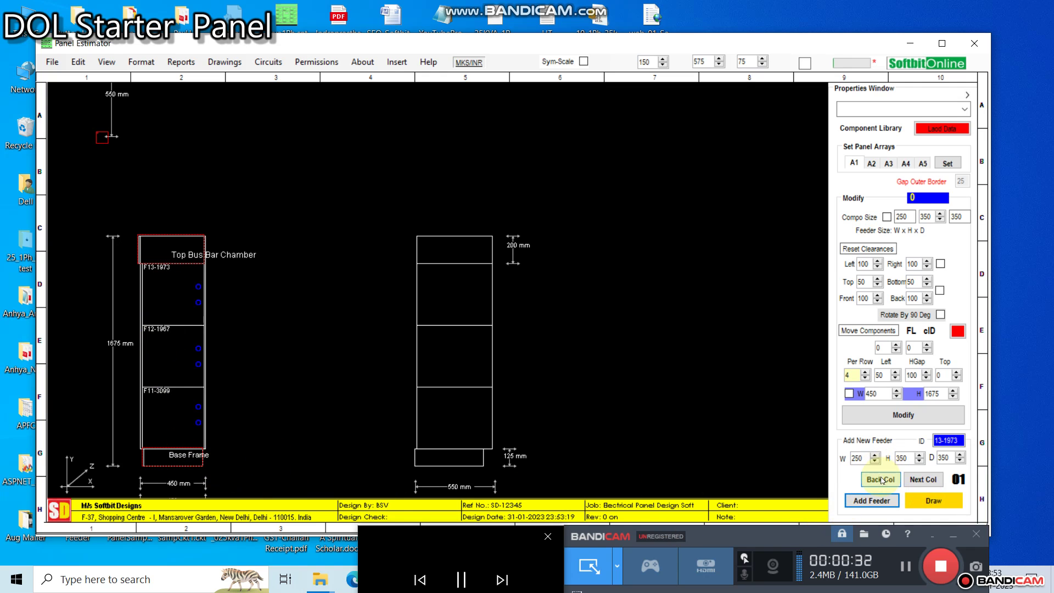
click(922, 481)
Draw feeders F21-9003, F22-6135 and F23-1944 in the second column
click(913, 500)
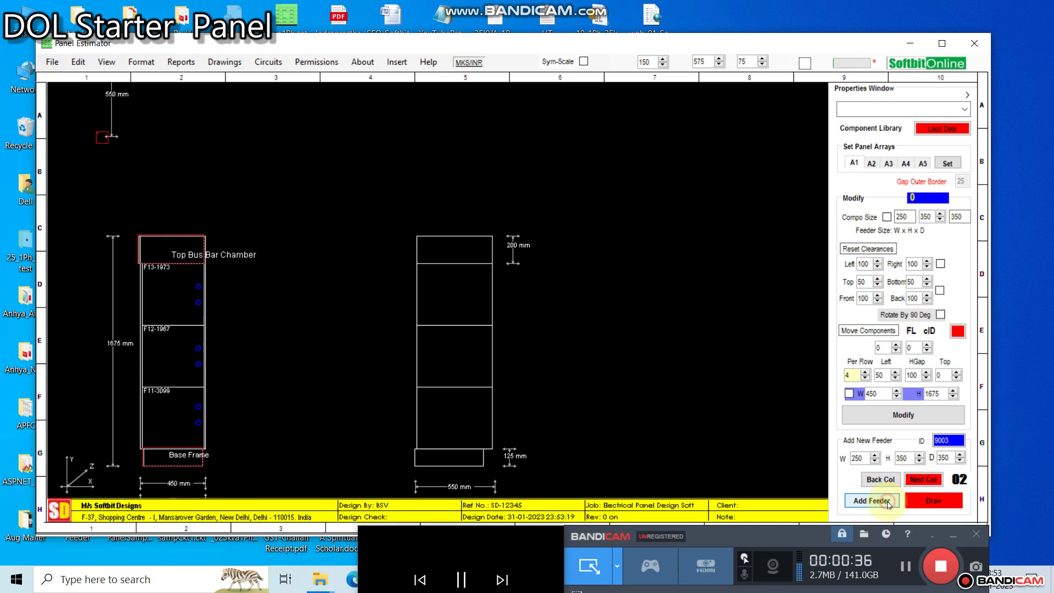
click(916, 506)
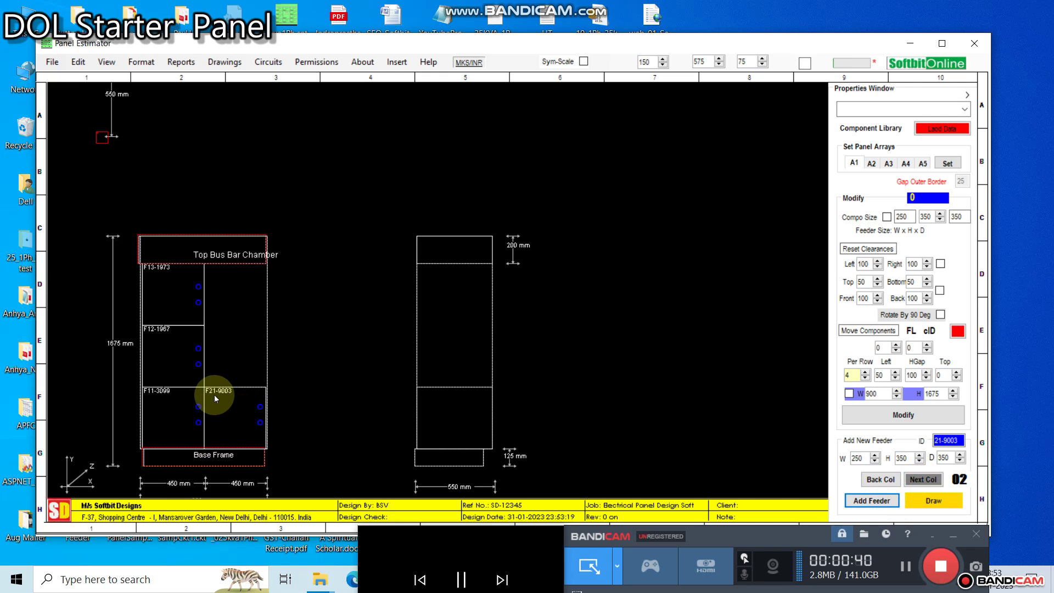
click(926, 501)
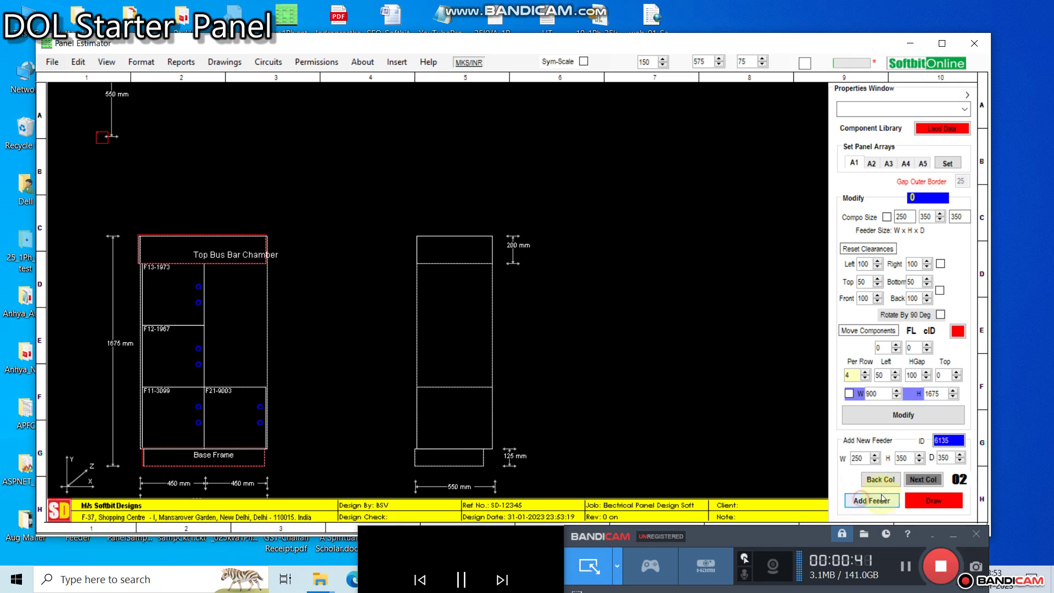
click(927, 501)
click(918, 502)
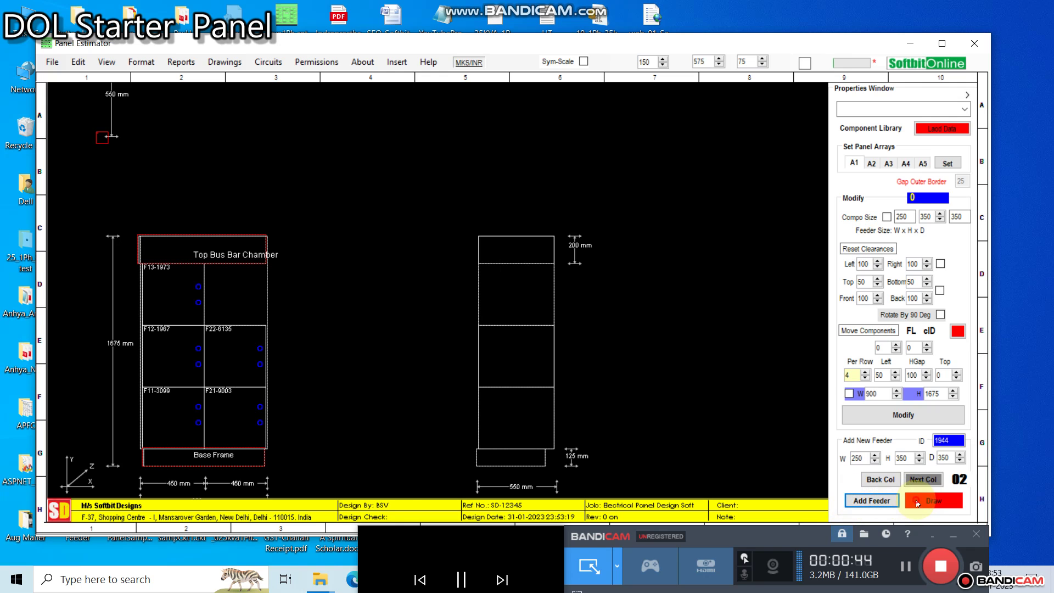
click(918, 502)
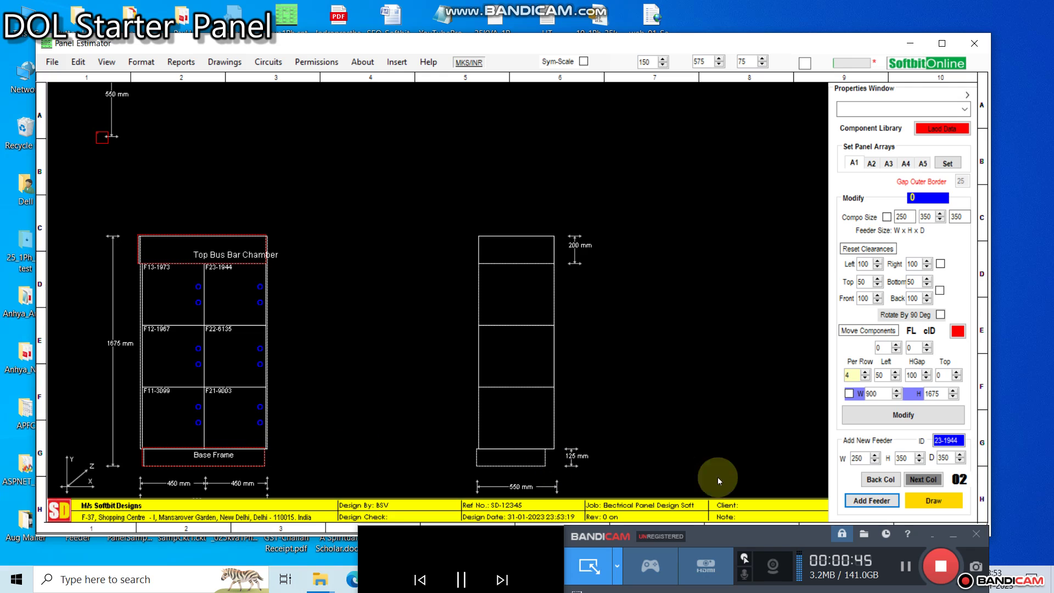
Move to the third column and draw its three feeders, ending with F32-9820 and F33-5905
click(926, 480)
click(913, 501)
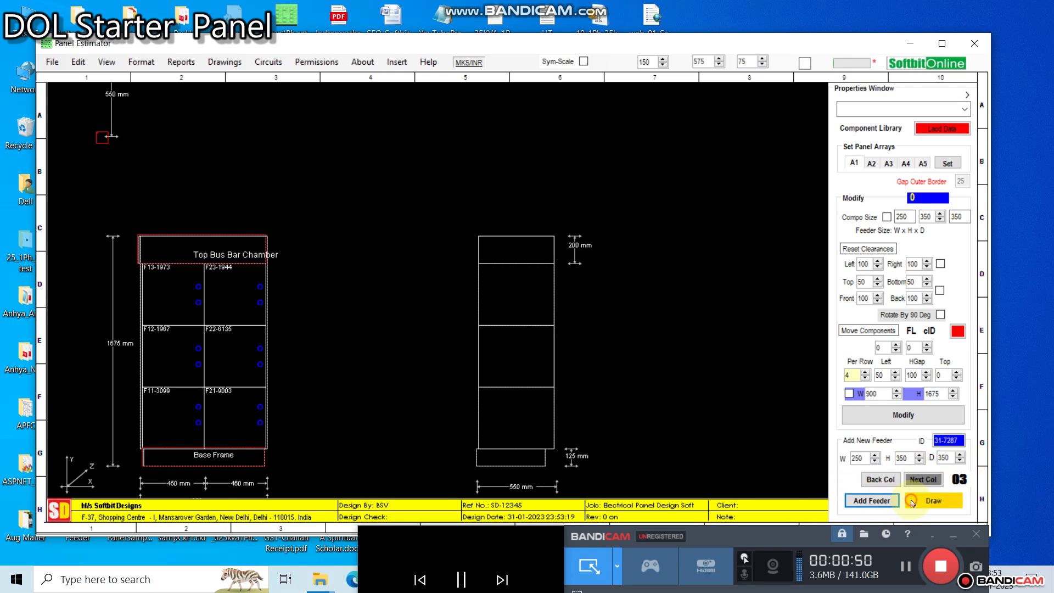
click(886, 501)
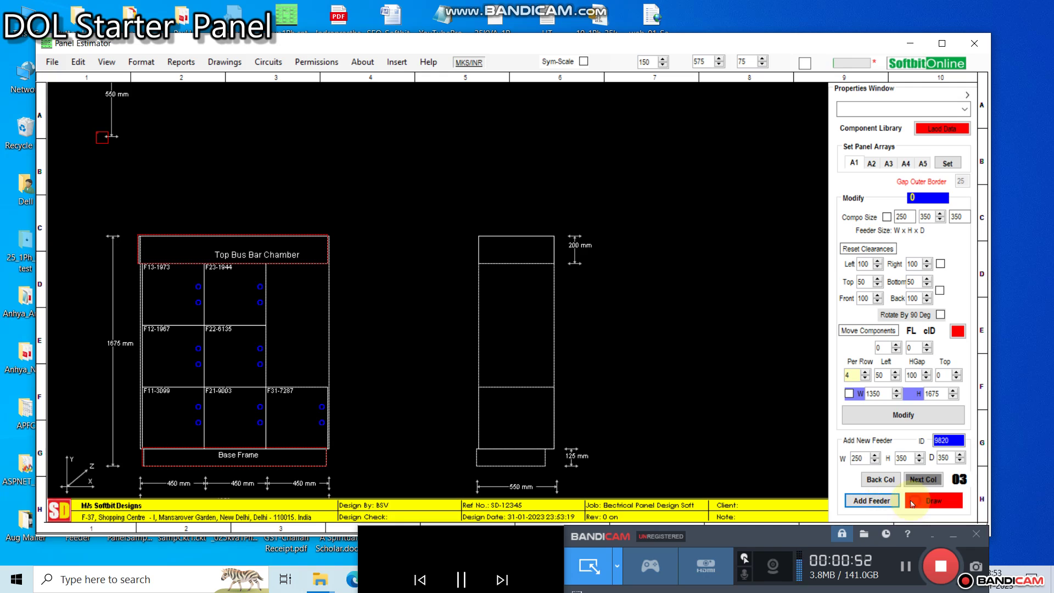
click(906, 501)
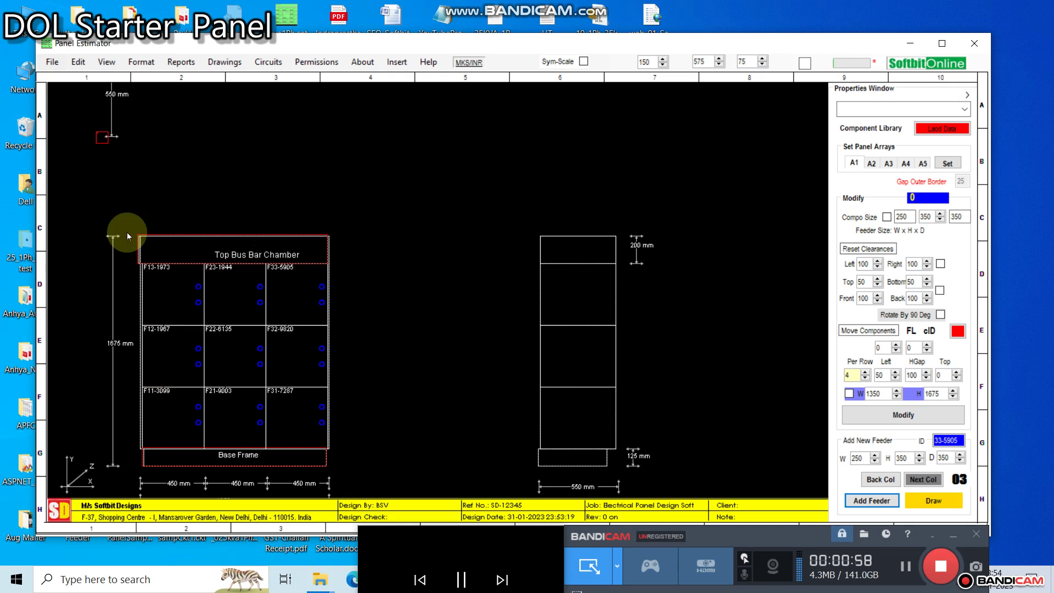
click(52, 61)
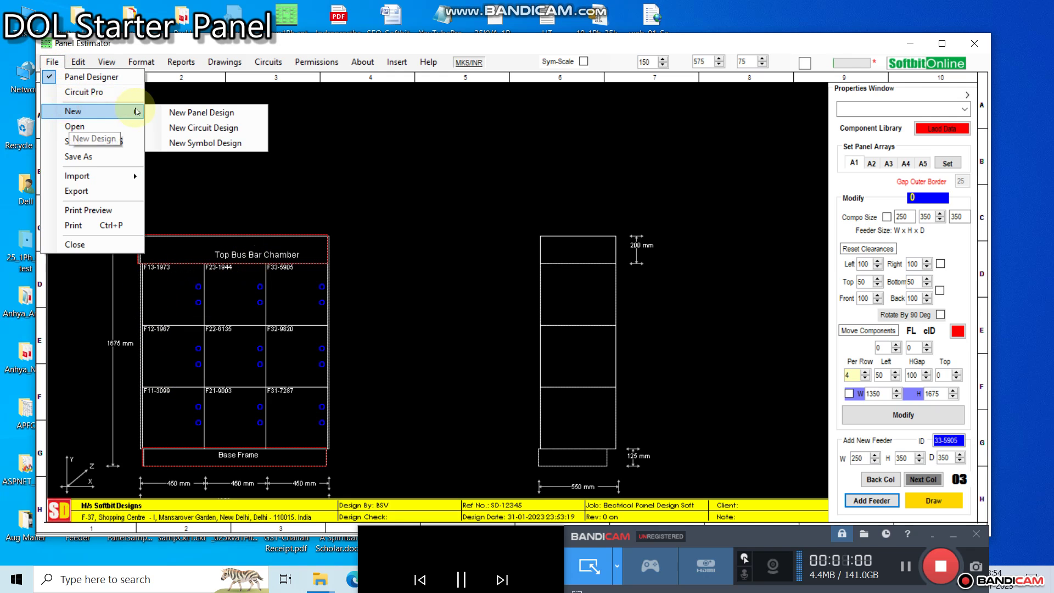
Set up a new panel with 3 columns, 3 feeders per column and the busbar chamber at top
click(165, 112)
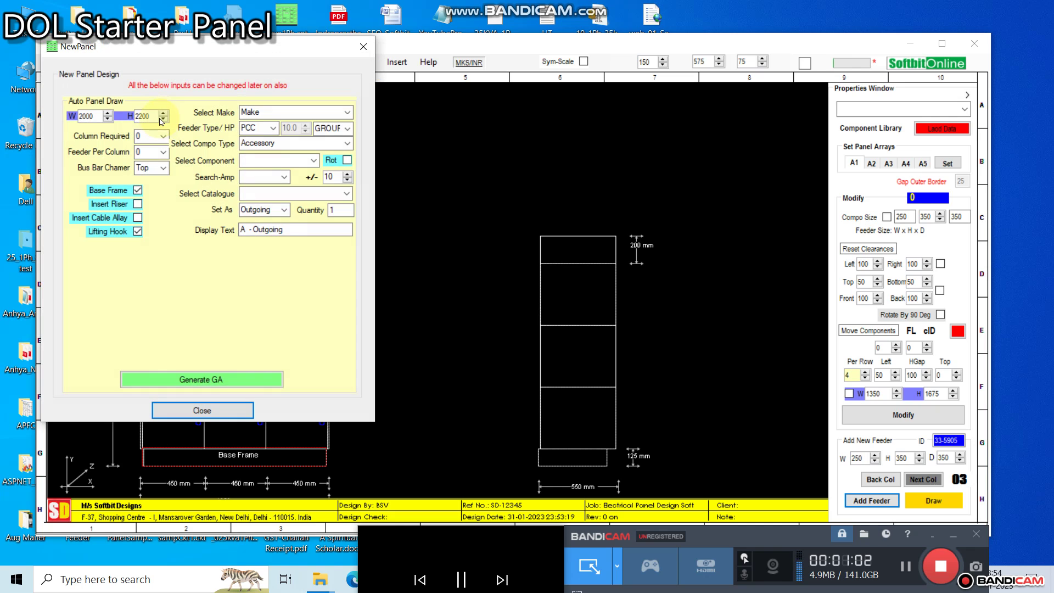
click(163, 138)
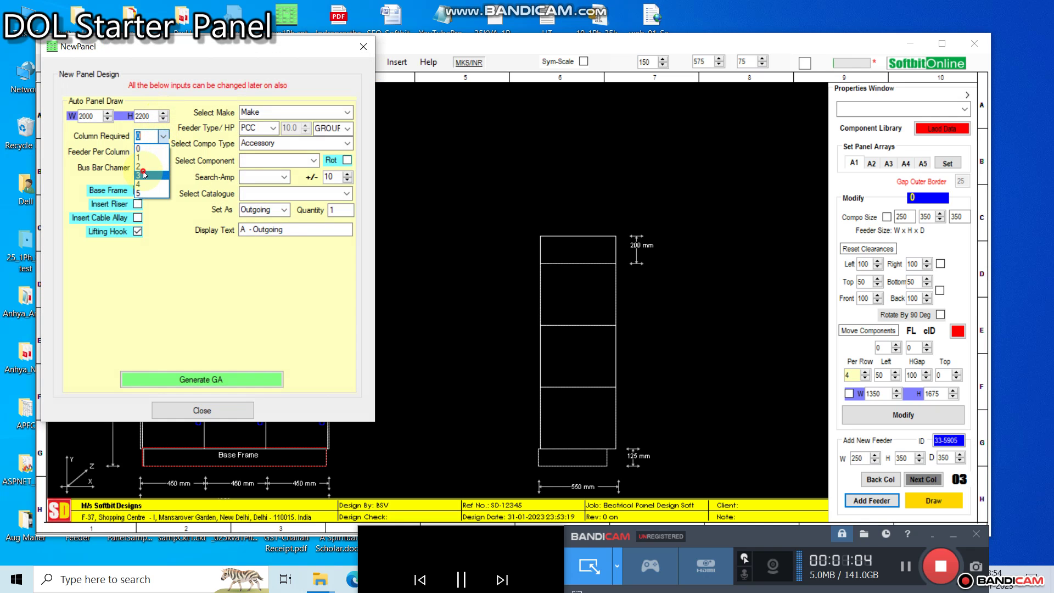
click(159, 168)
click(162, 154)
click(149, 184)
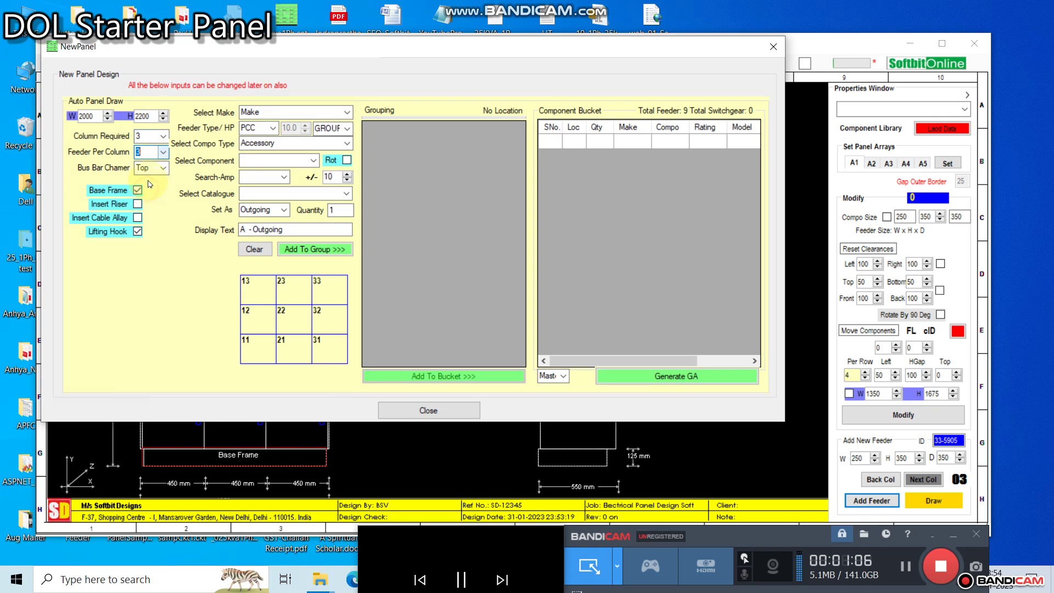
click(162, 169)
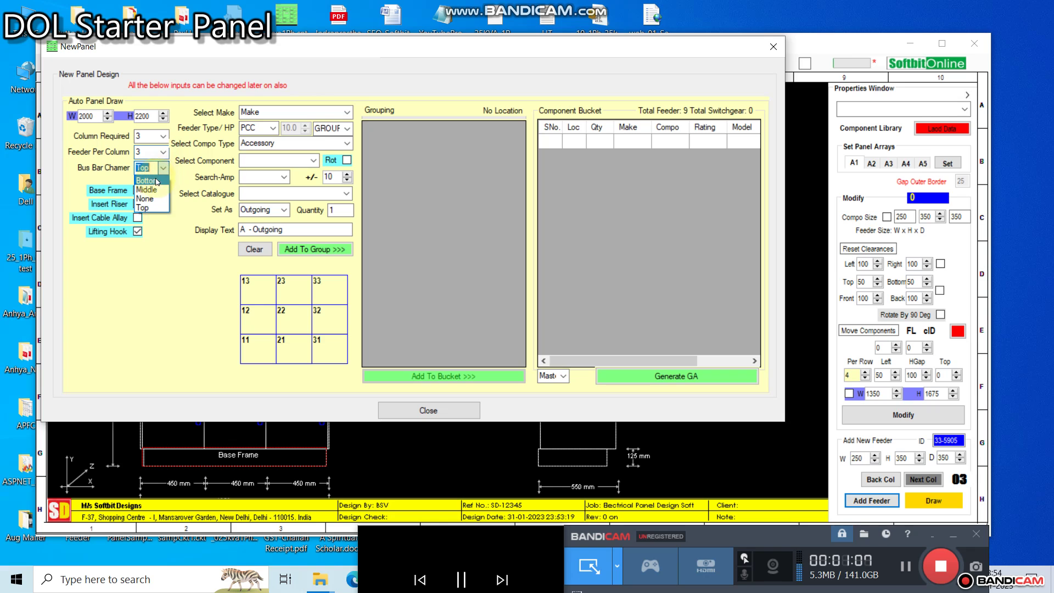
click(147, 206)
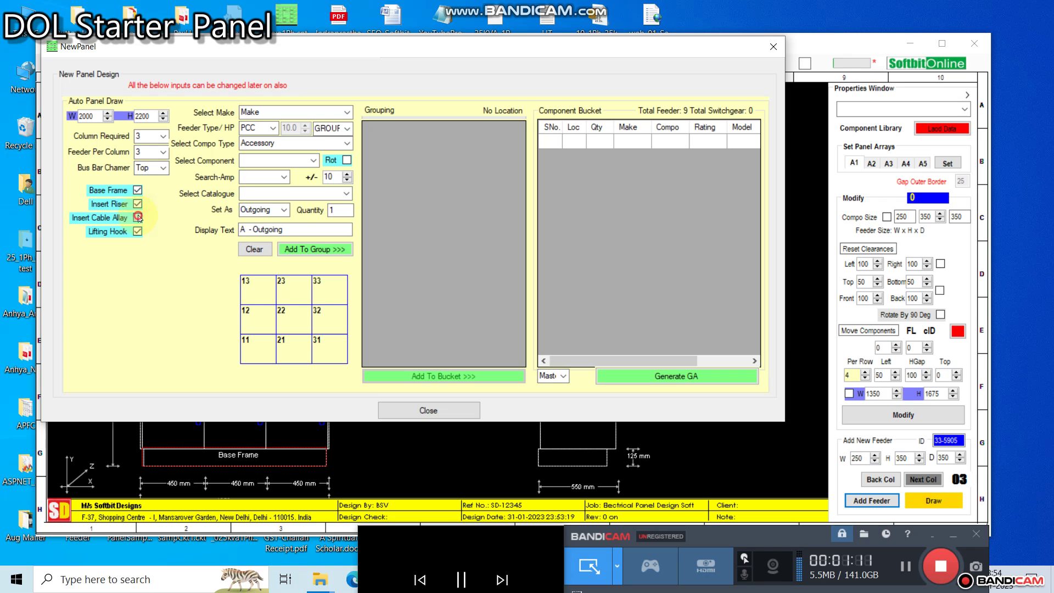
Load a Siemens MCC star-delta feeder set and uncheck the voltmeters in the grouping list
click(291, 113)
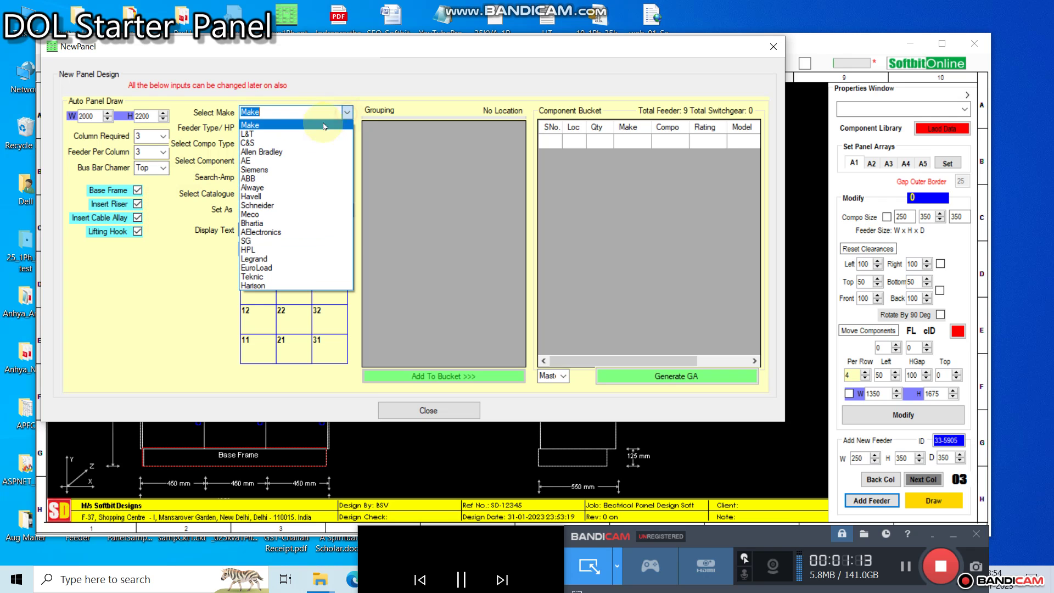
click(263, 165)
click(273, 130)
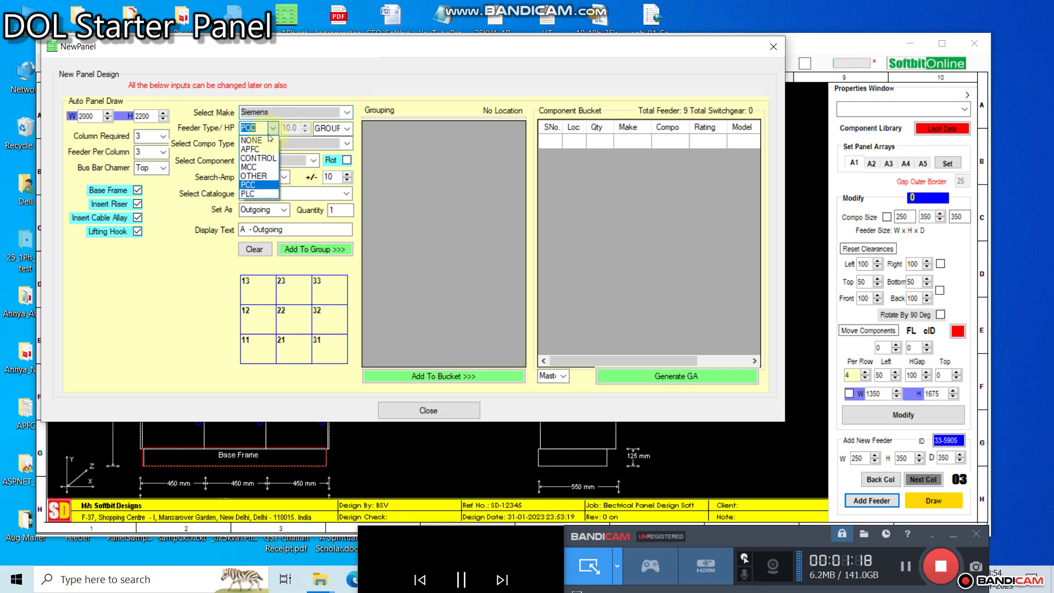
click(258, 167)
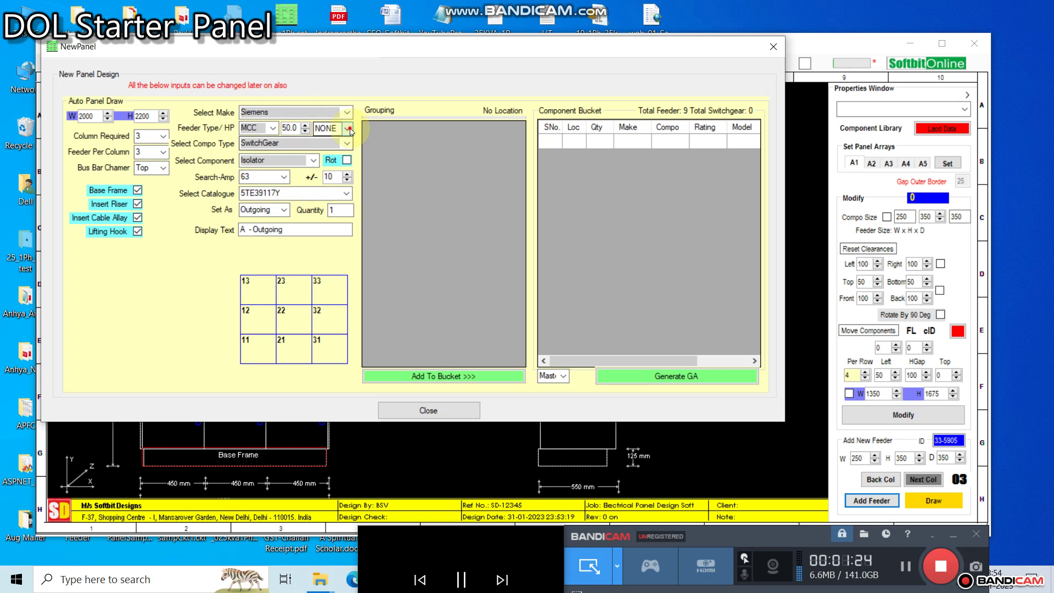
click(332, 128)
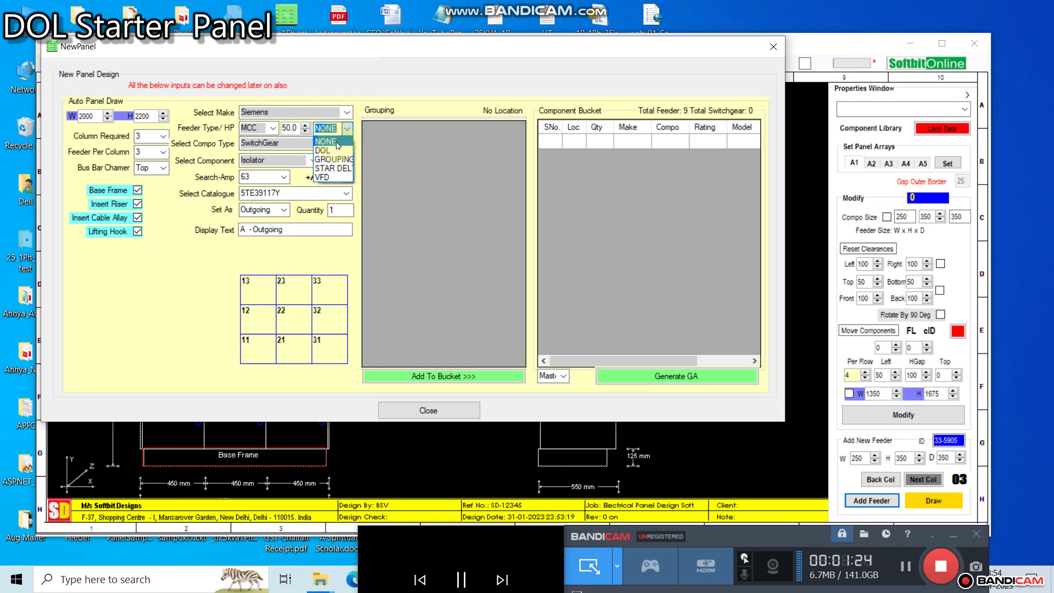
click(330, 169)
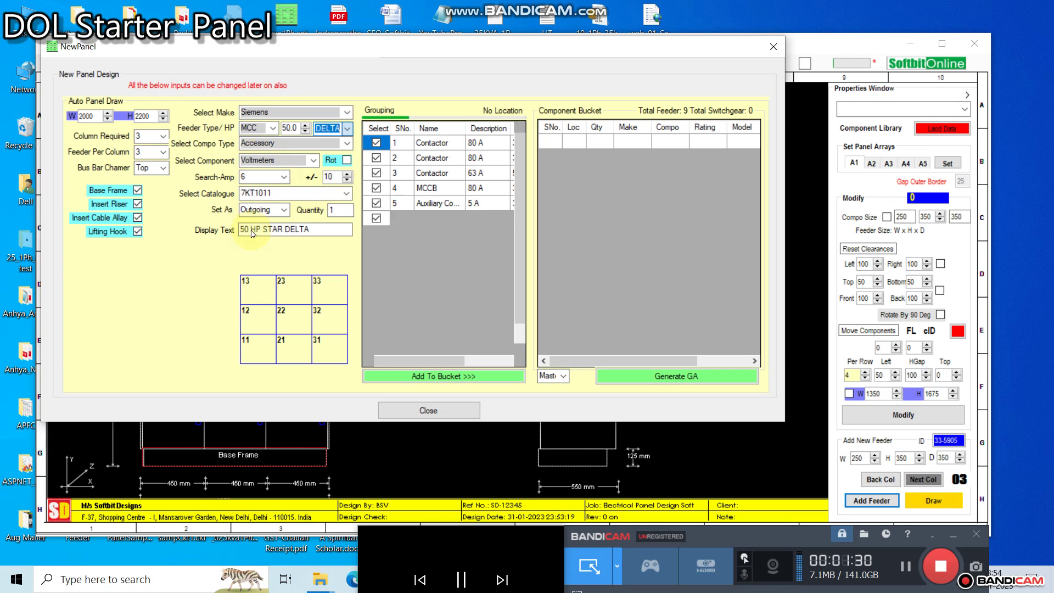
scroll(477, 241, down, 1)
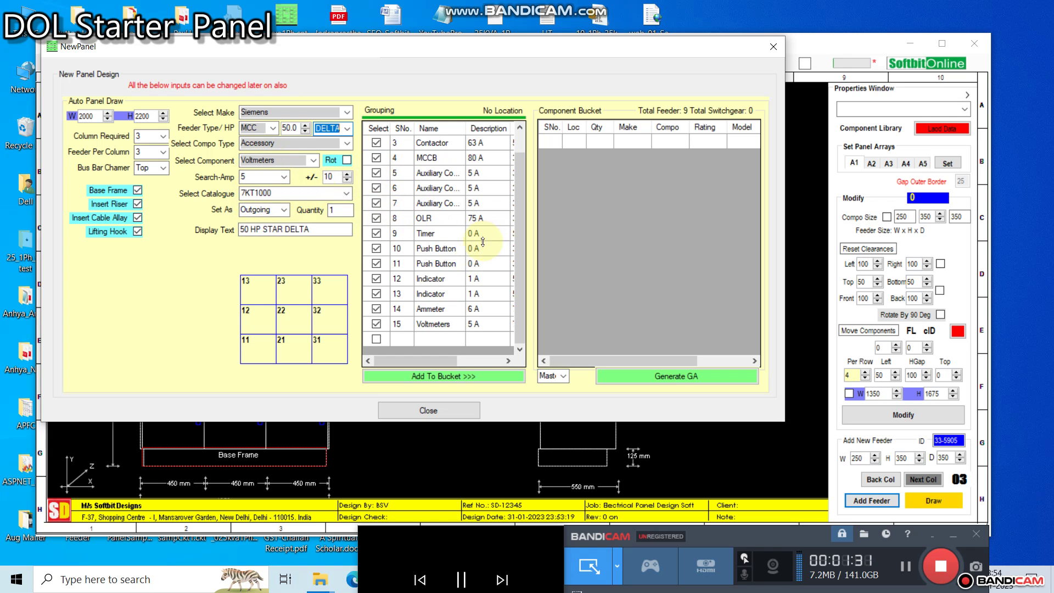
click(378, 324)
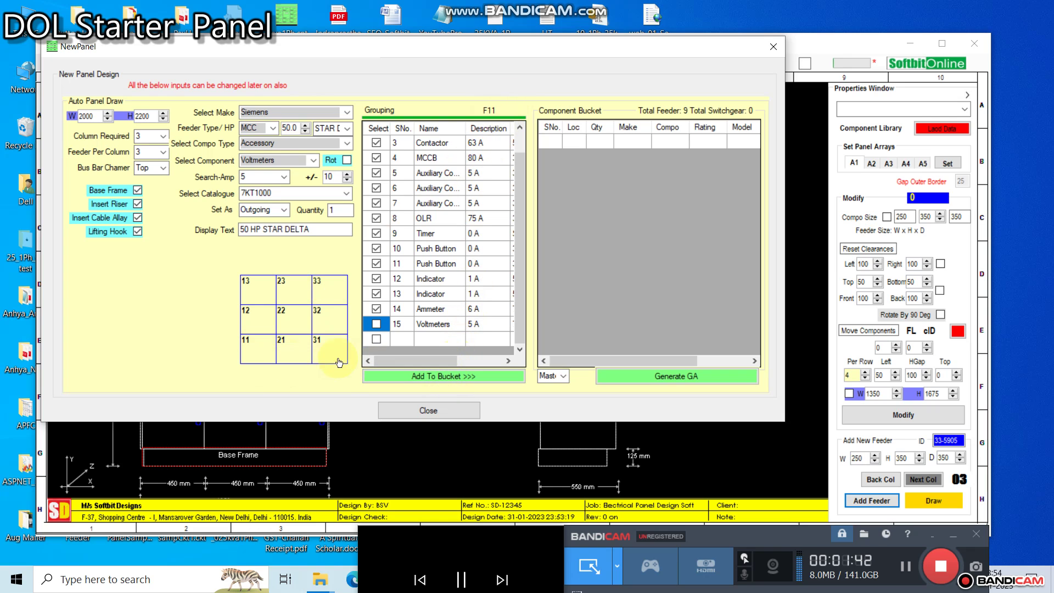
Add the star-delta group to the bucket at locations 11, 12, 13, 31, 32 and 33
click(449, 374)
click(267, 322)
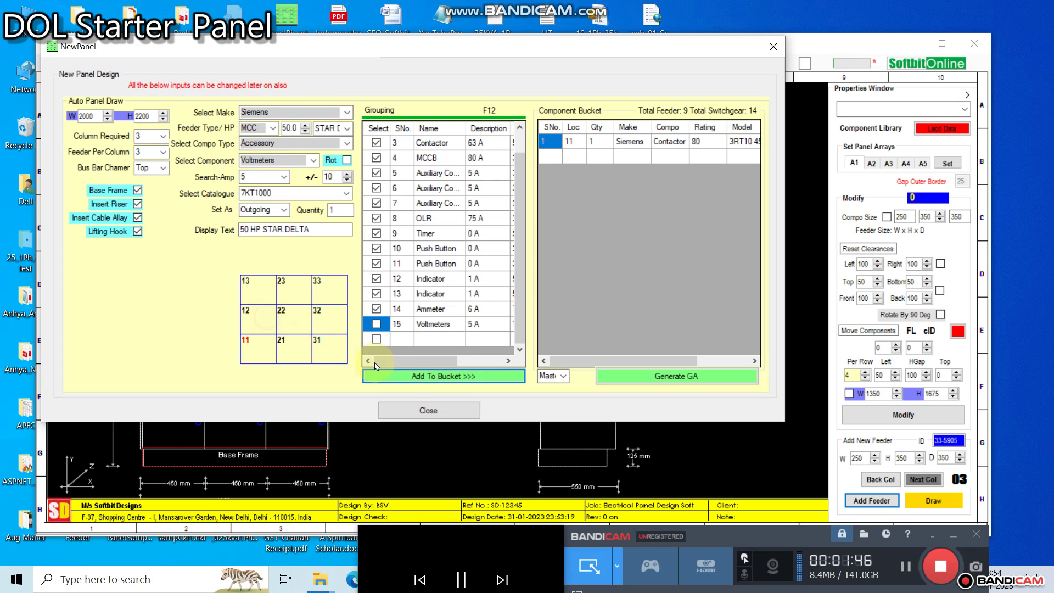
click(395, 376)
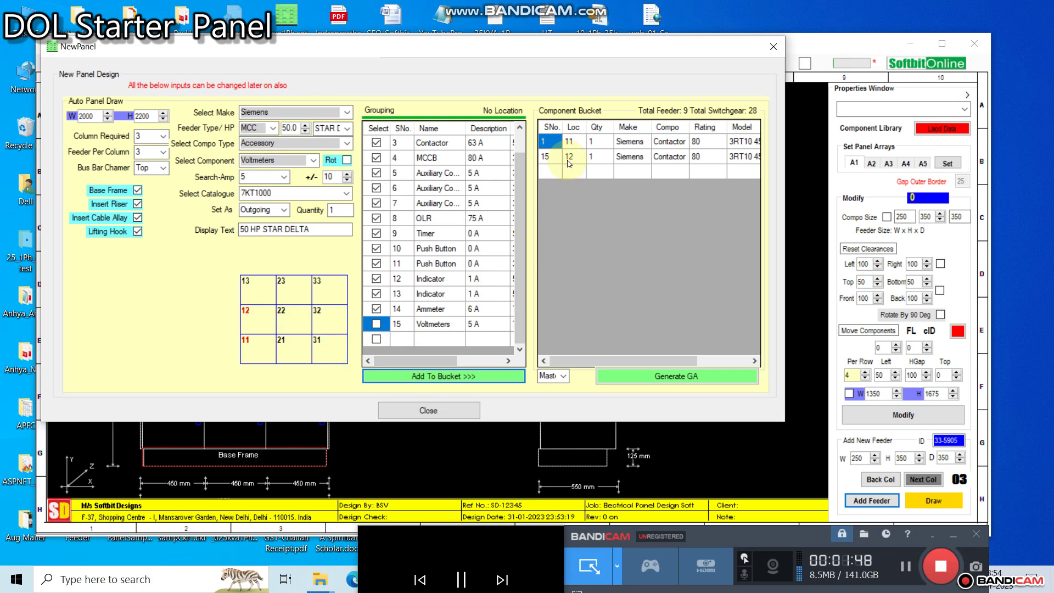
click(369, 376)
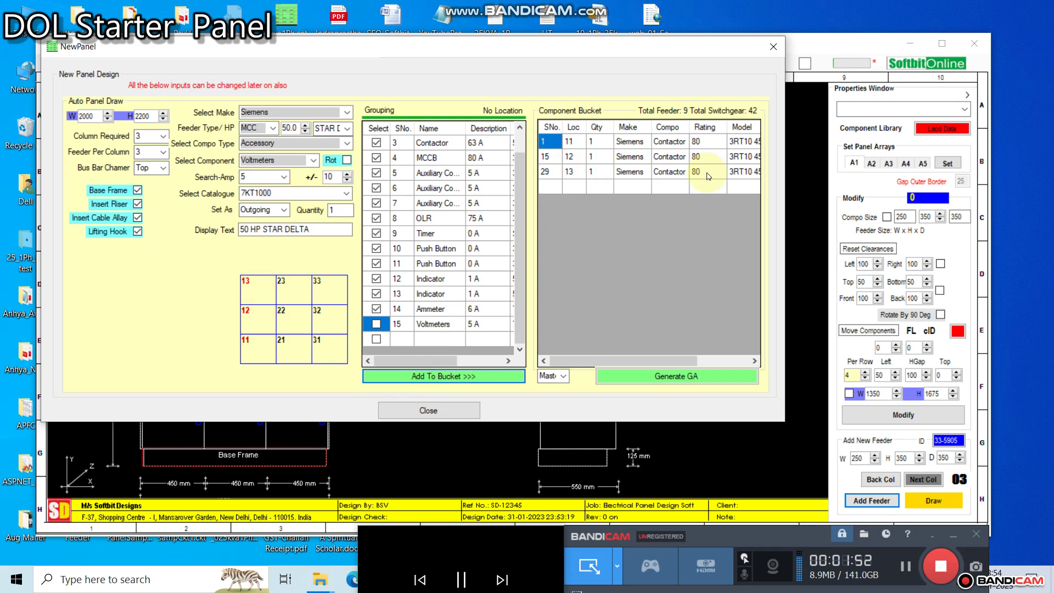
click(379, 376)
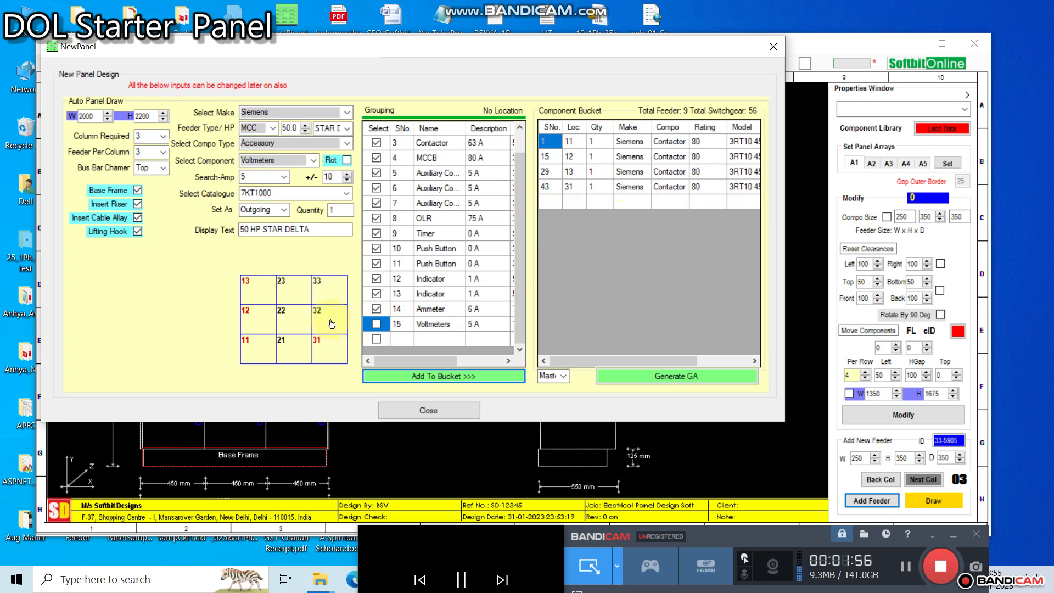
click(392, 376)
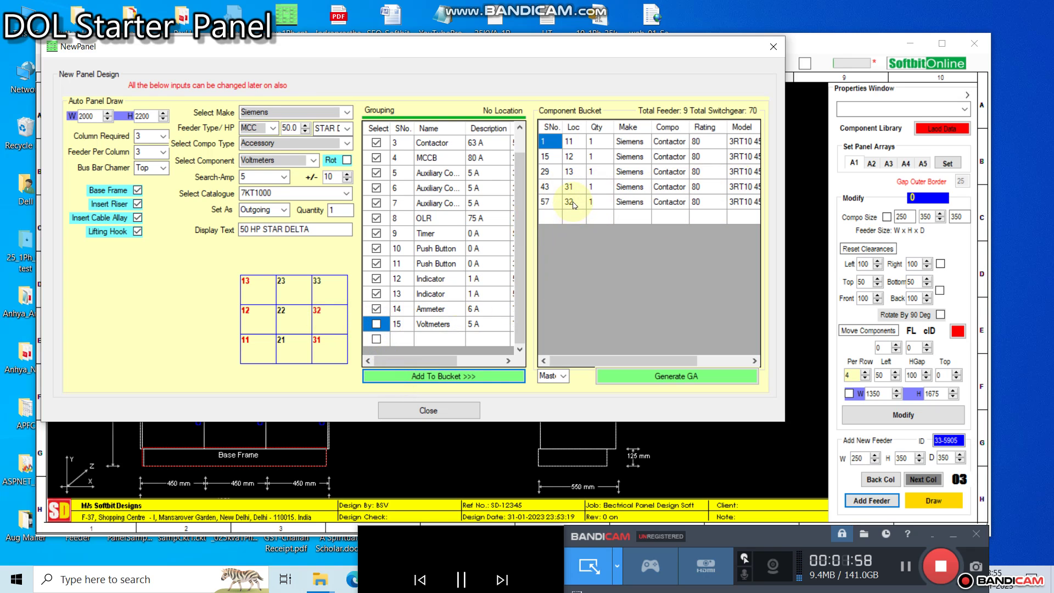
click(412, 376)
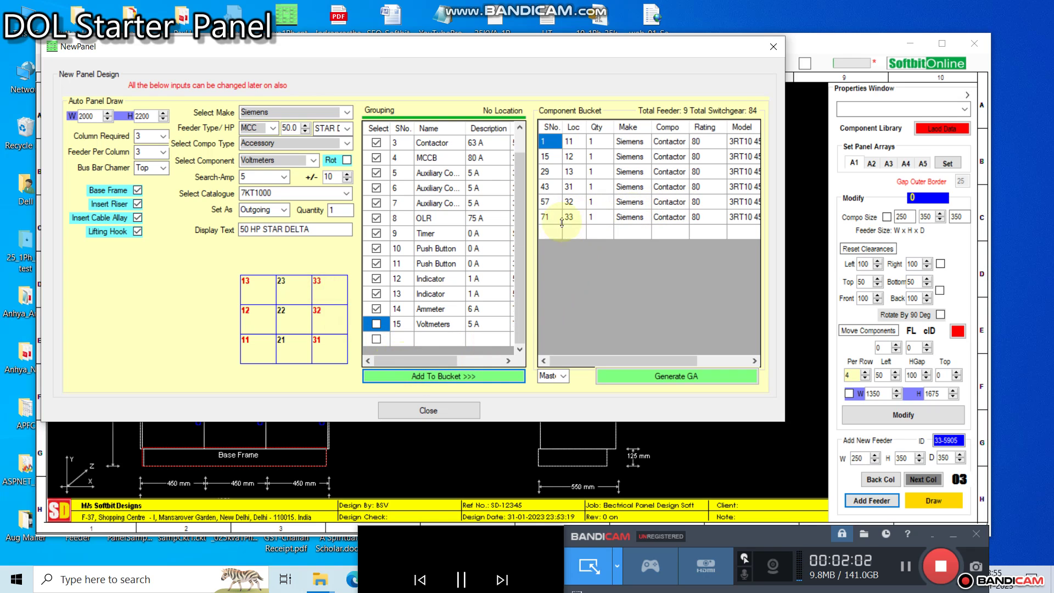
Set the feeder type to PCC and add a 1000 A ACB to the group
click(274, 127)
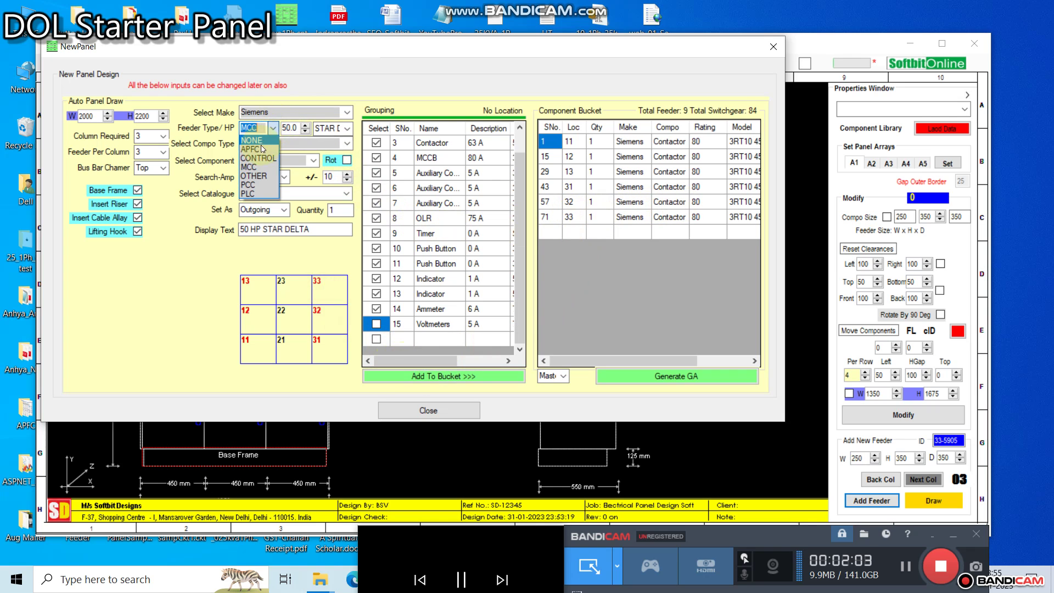
click(248, 185)
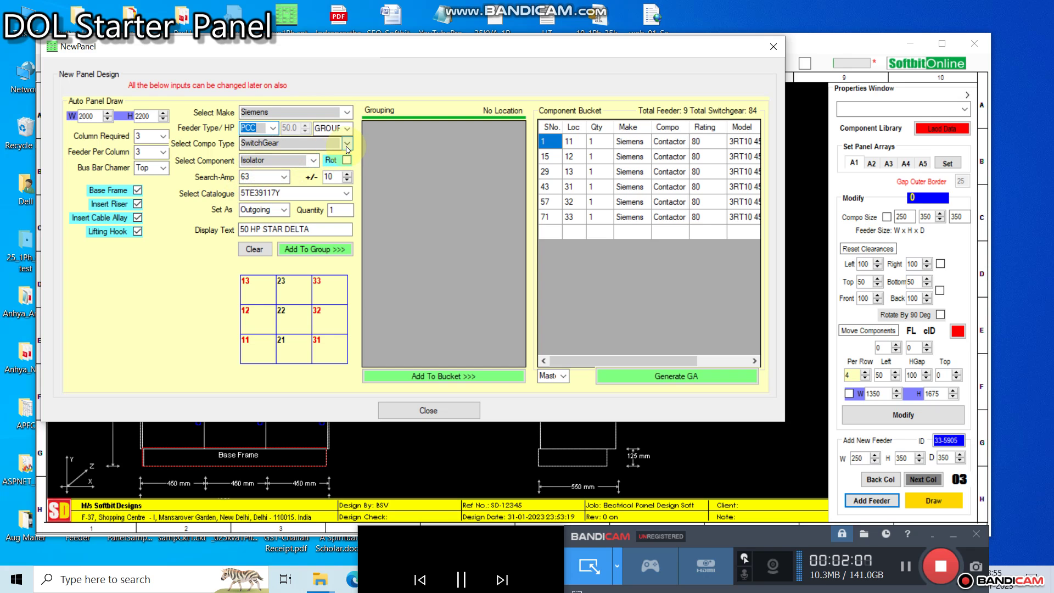
click(313, 160)
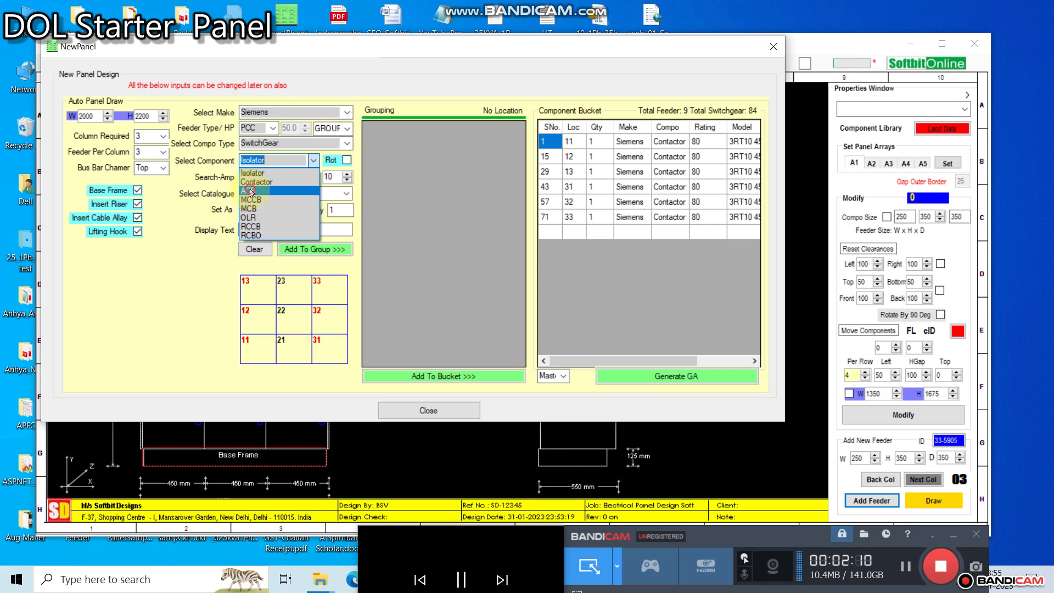
click(251, 191)
click(258, 176)
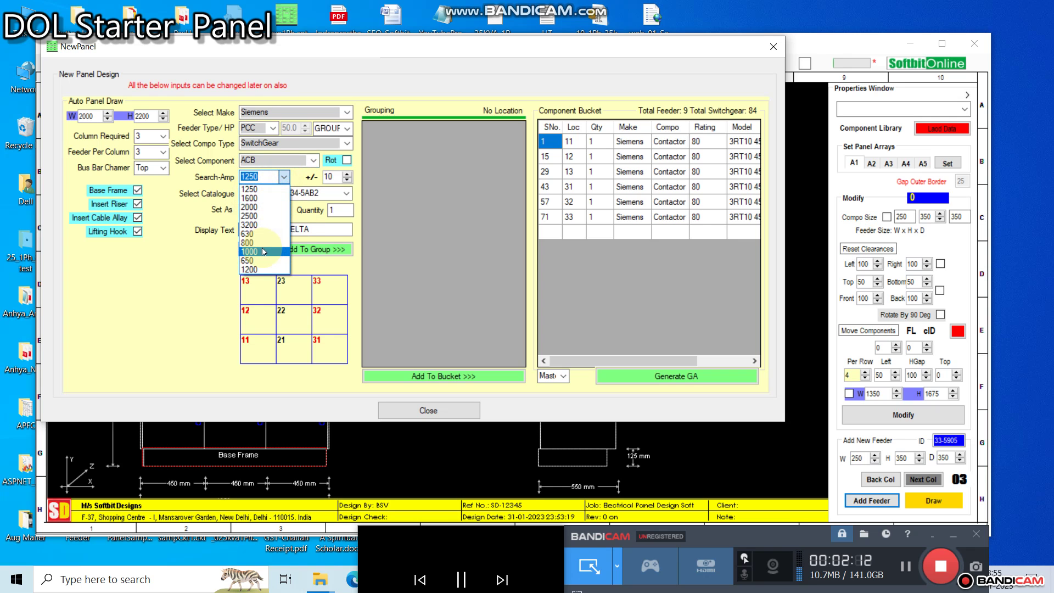
click(264, 252)
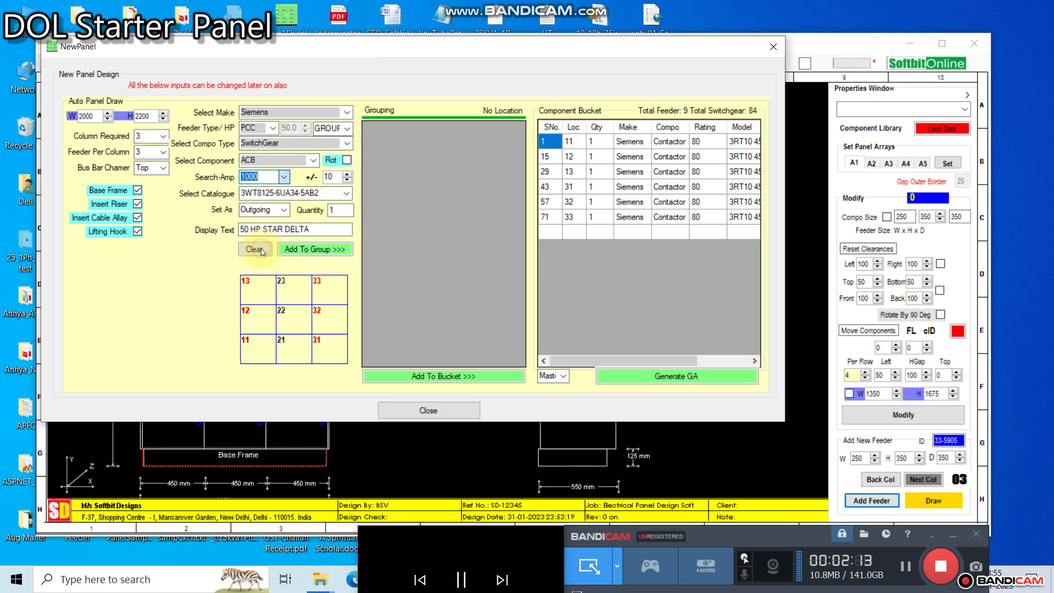
click(295, 251)
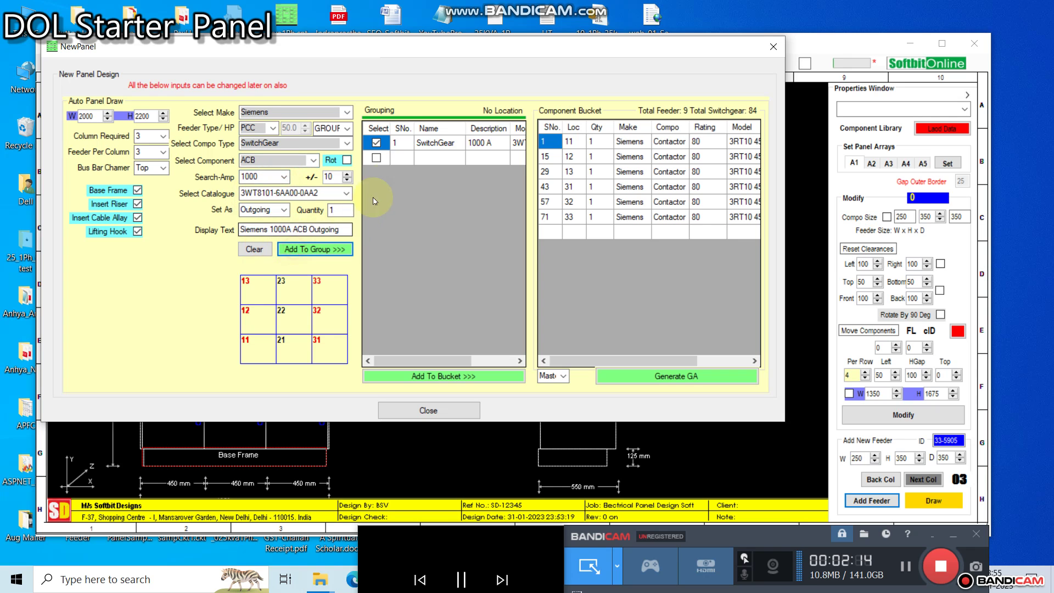
Switch to Accessory components and add three indicators to the group
click(347, 143)
click(302, 164)
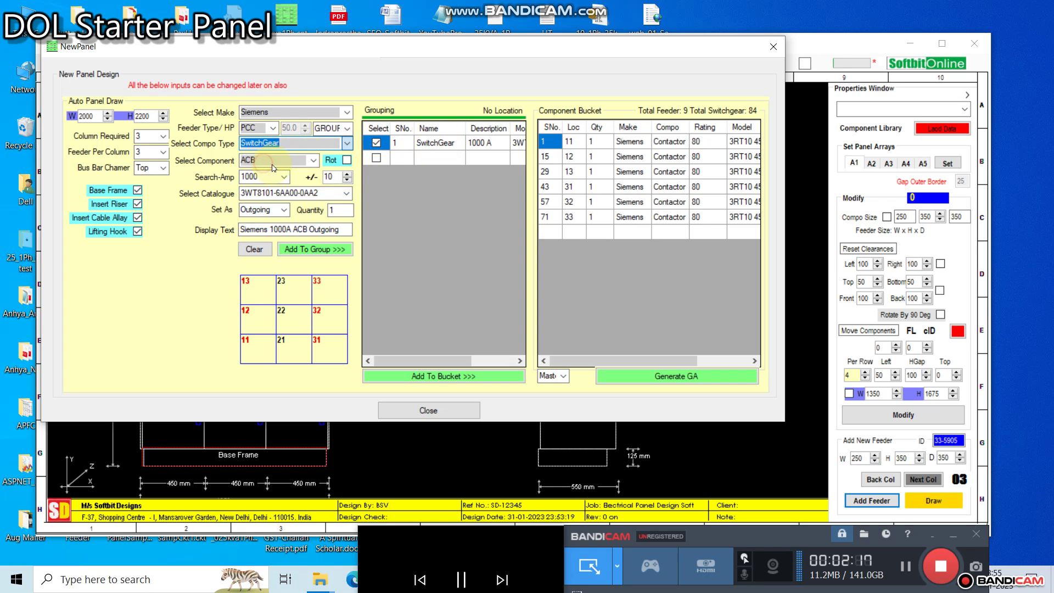
click(303, 165)
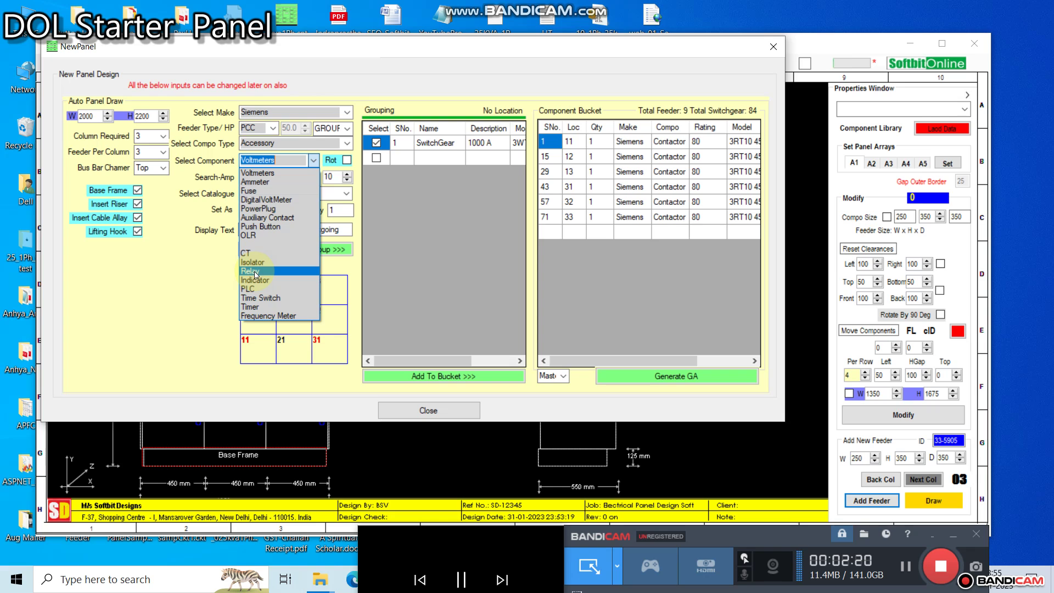
click(255, 280)
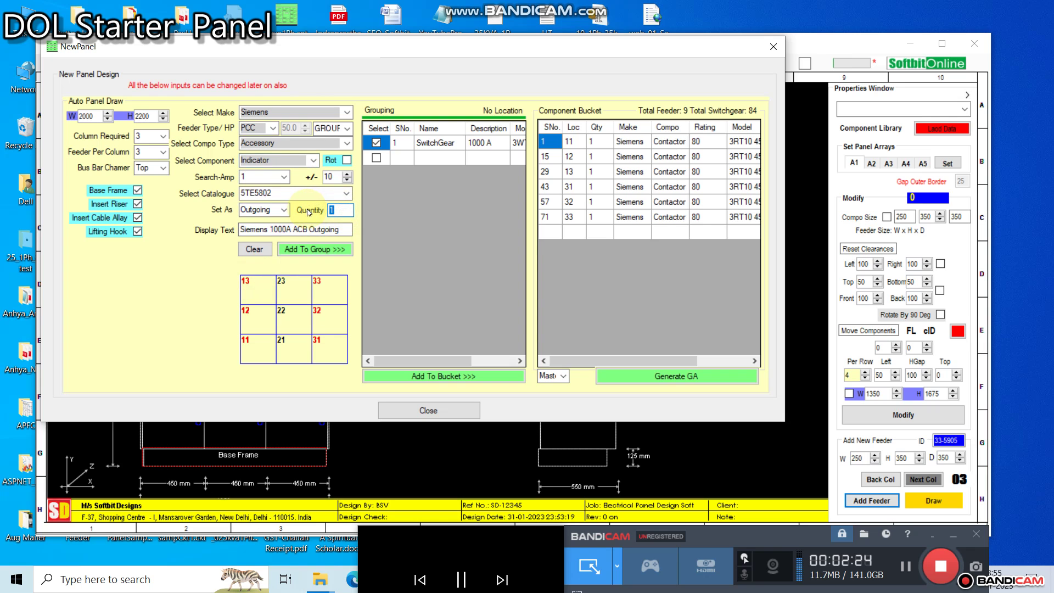
click(318, 247)
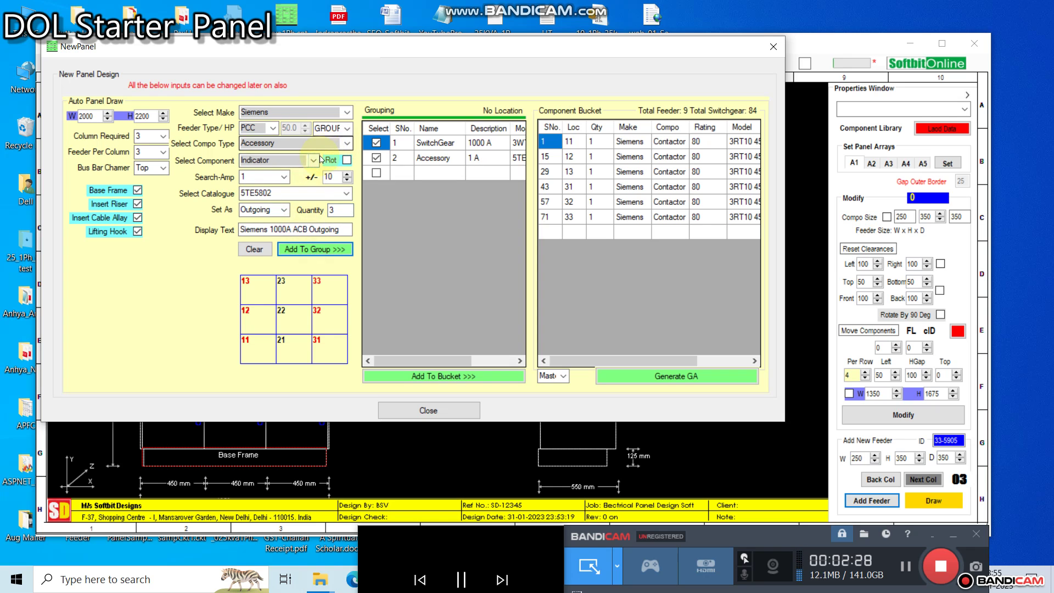
Add a voltmeter and an ammeter accessory to the group
click(291, 163)
scroll(291, 166, down, 2)
click(275, 174)
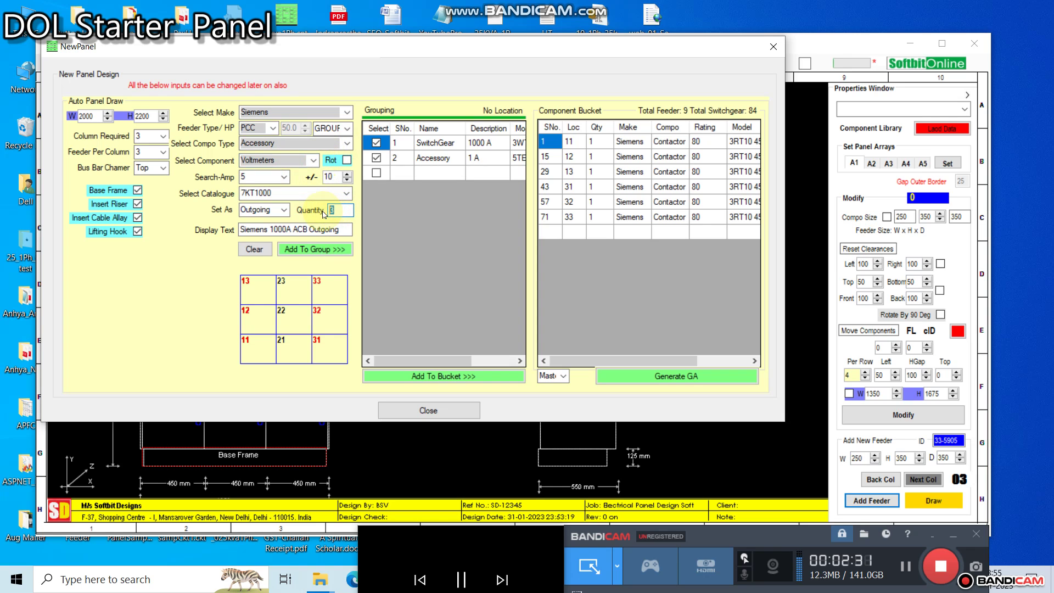
click(314, 250)
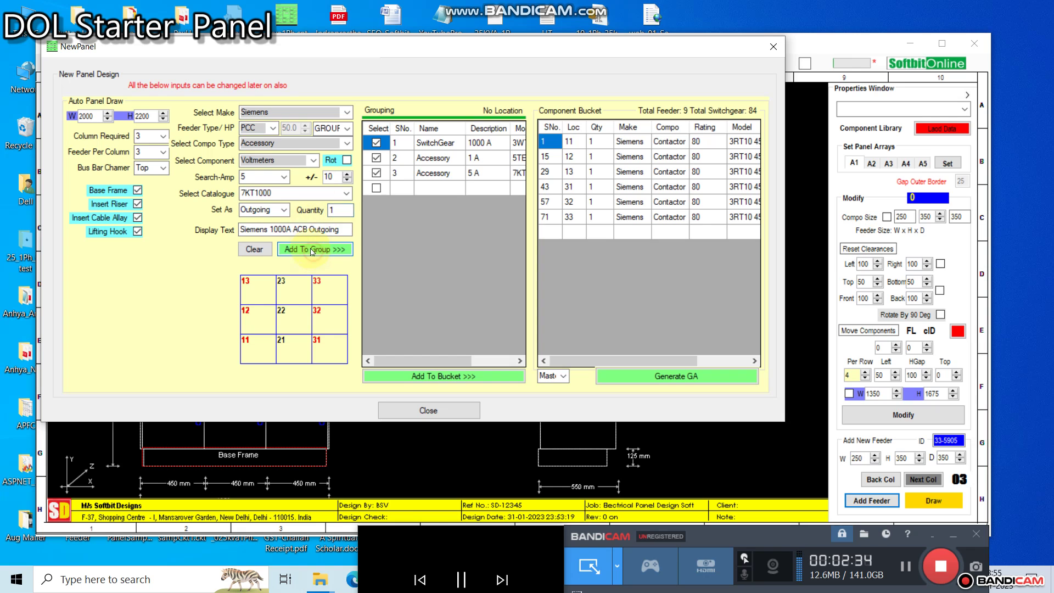
click(314, 160)
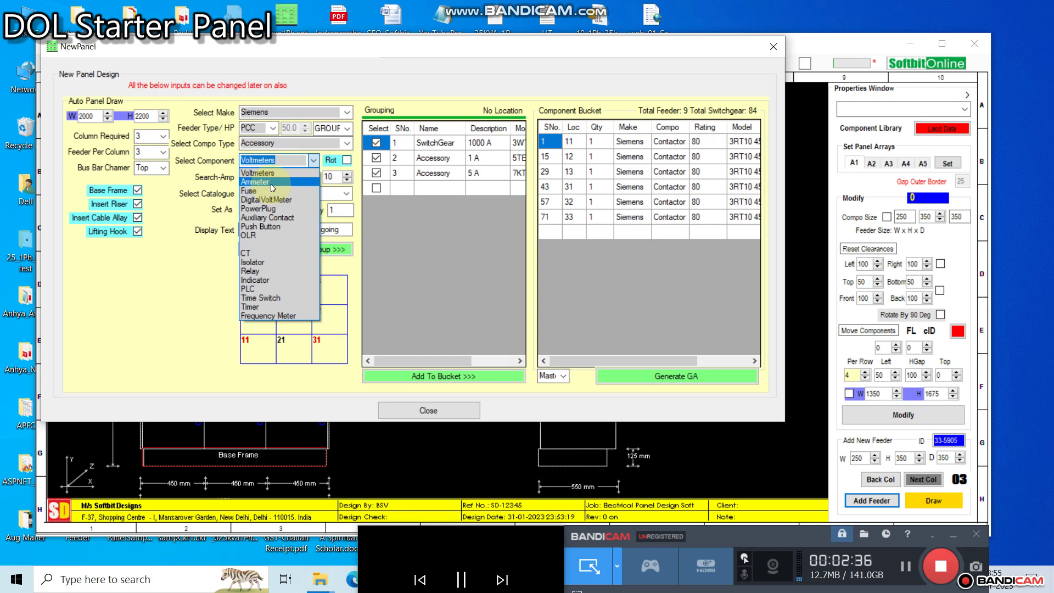
click(269, 183)
click(328, 248)
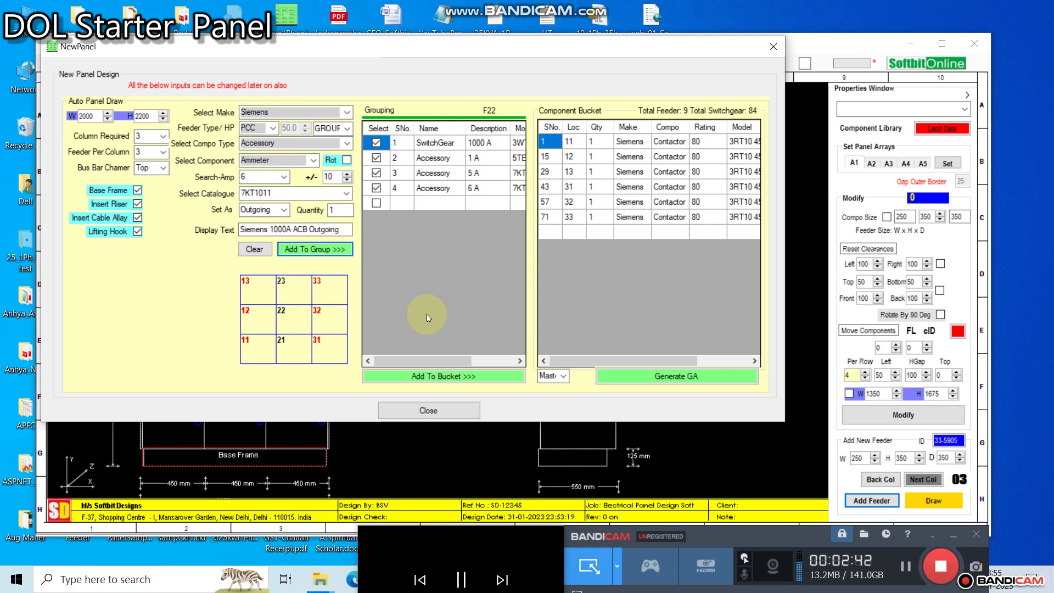
Place the ACB incomer group at location 22 and generate the GA drawing
click(432, 375)
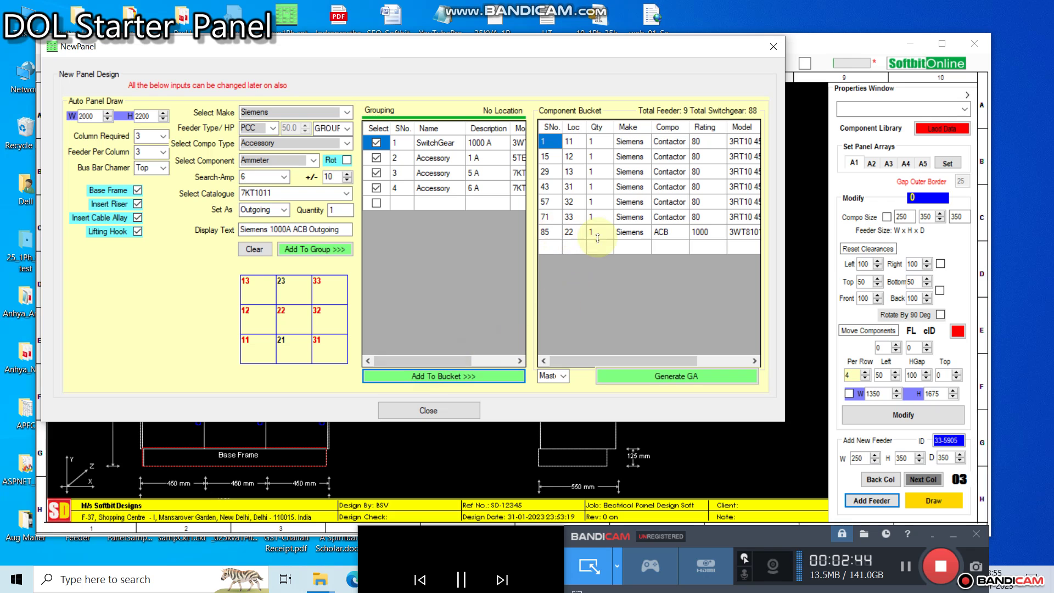
click(659, 374)
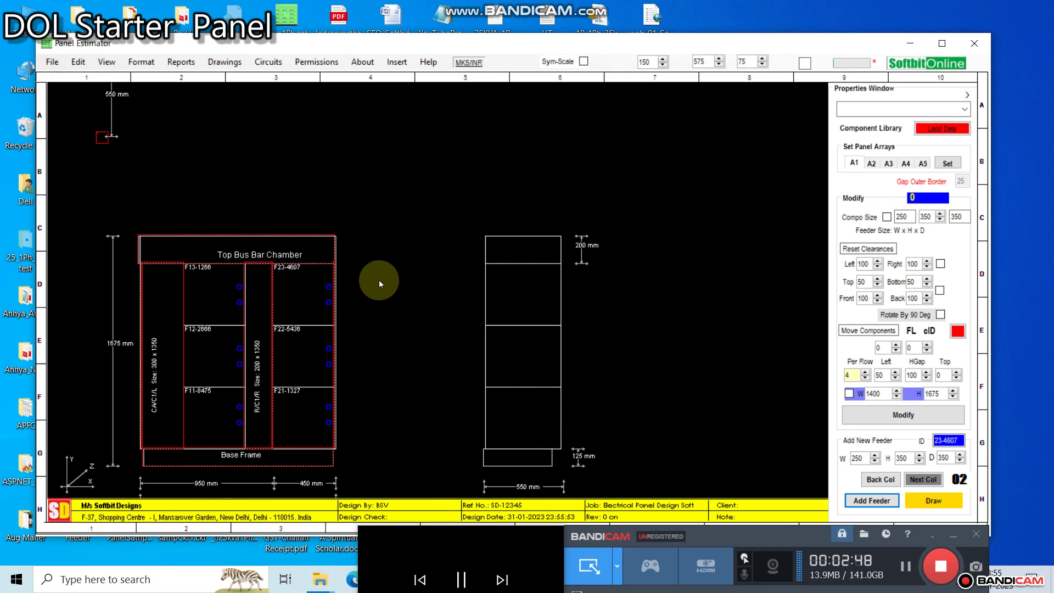